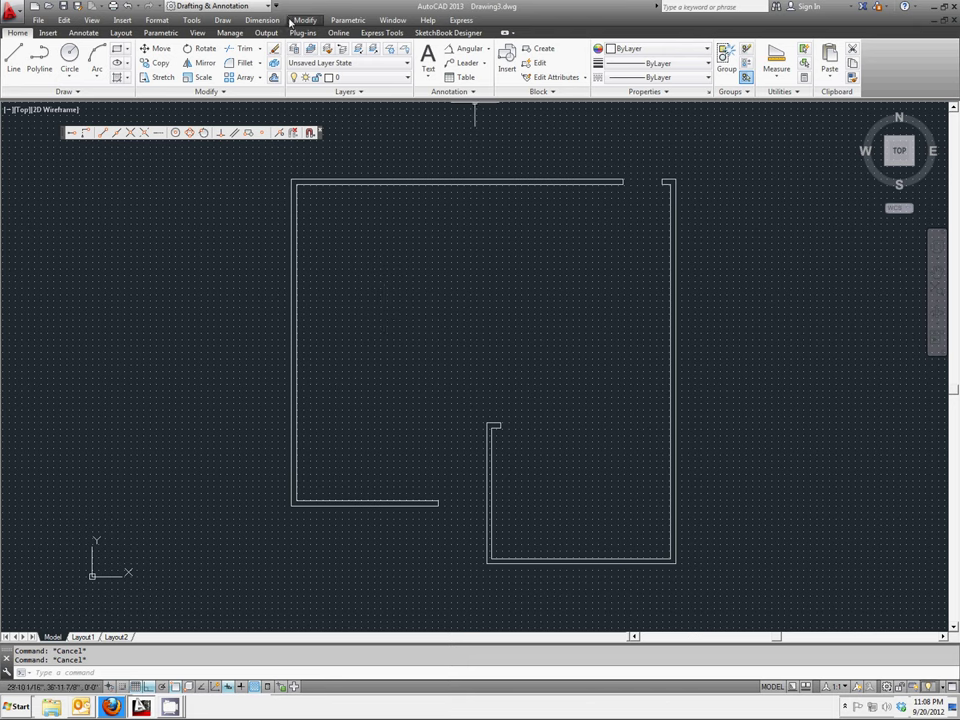
Start a Multiline wall from the Draw menu with its justification set to Bottom.
{"action": "left_click", "coordinate": [226, 20]}
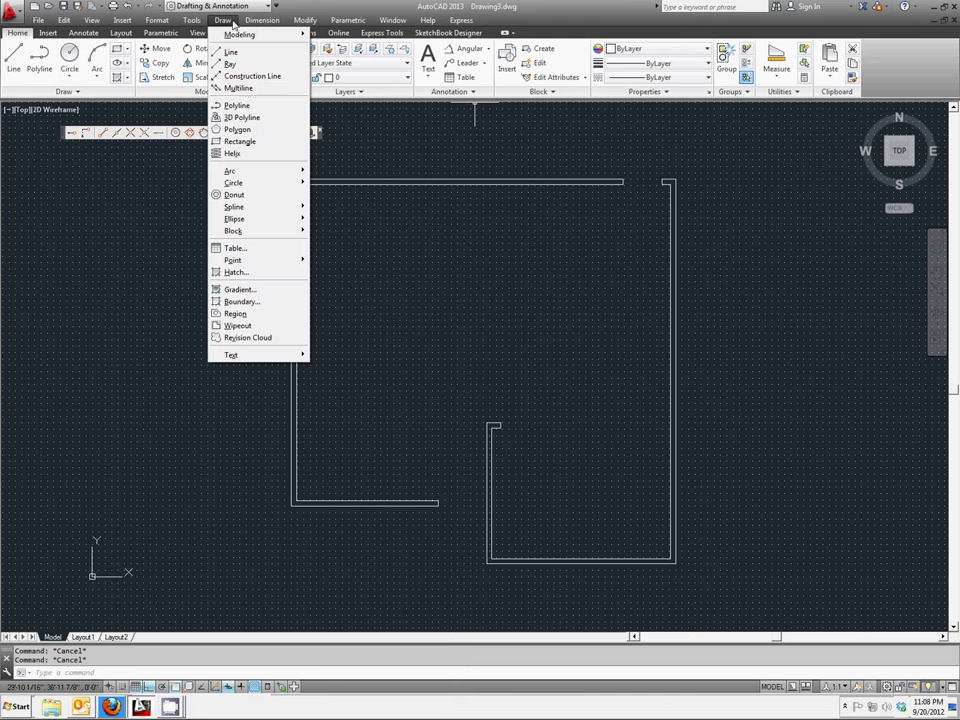
{"action": "left_click", "coordinate": [240, 88]}
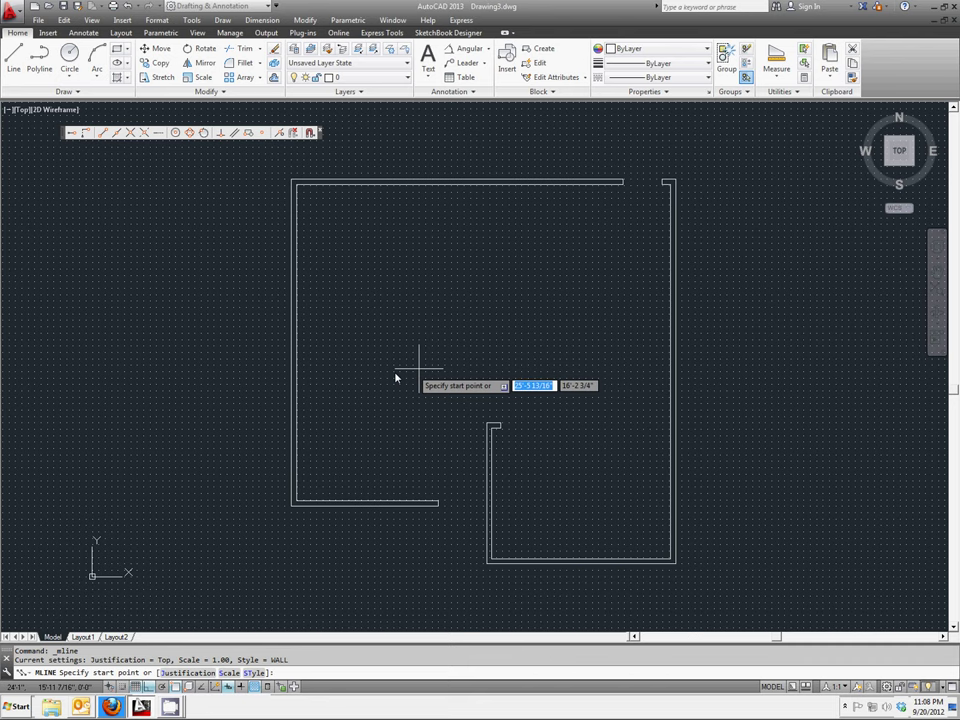
{"action": "right_click", "coordinate": [388, 296]}
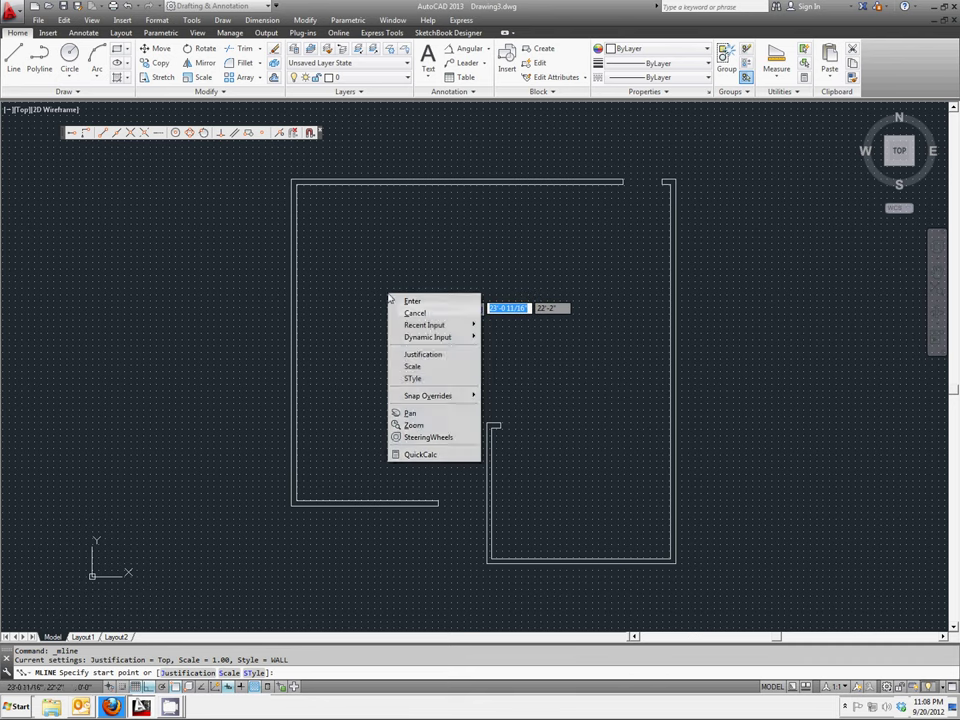
{"action": "left_click", "coordinate": [430, 356]}
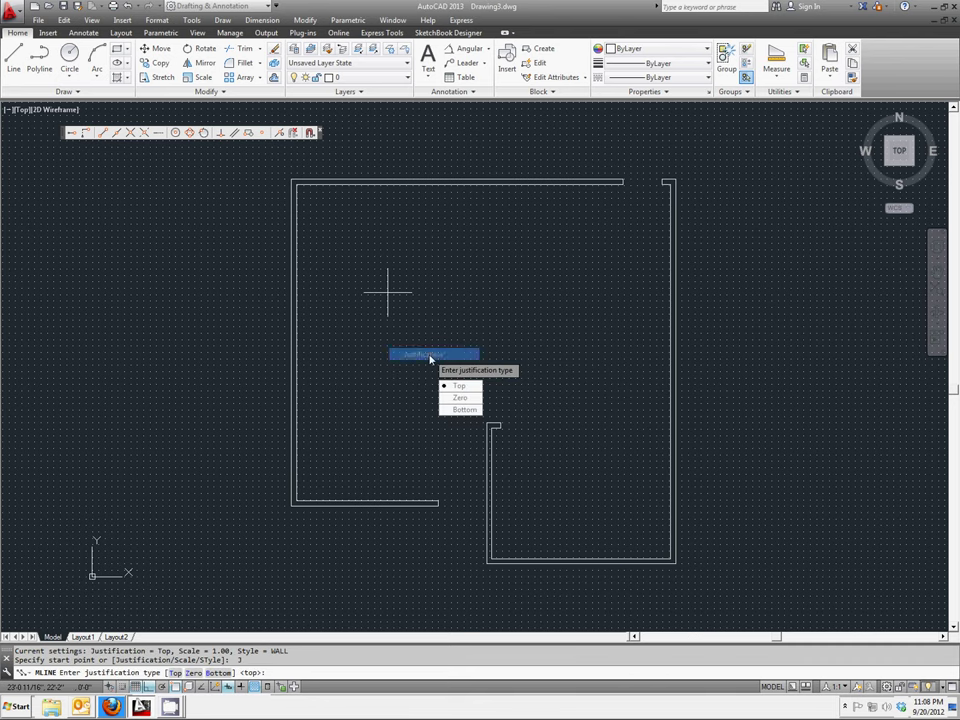
{"action": "left_click", "coordinate": [464, 410]}
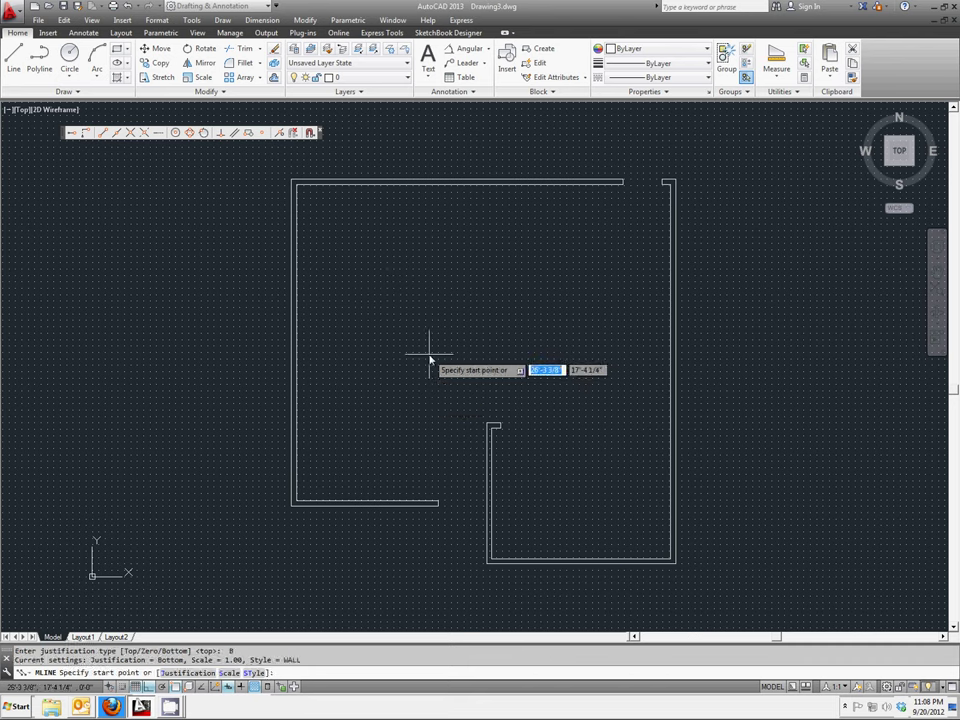
Draw a wall from the left wall's inner face, 10' across then 1'1" up, and end it.
{"action": "left_click", "coordinate": [297, 345]}
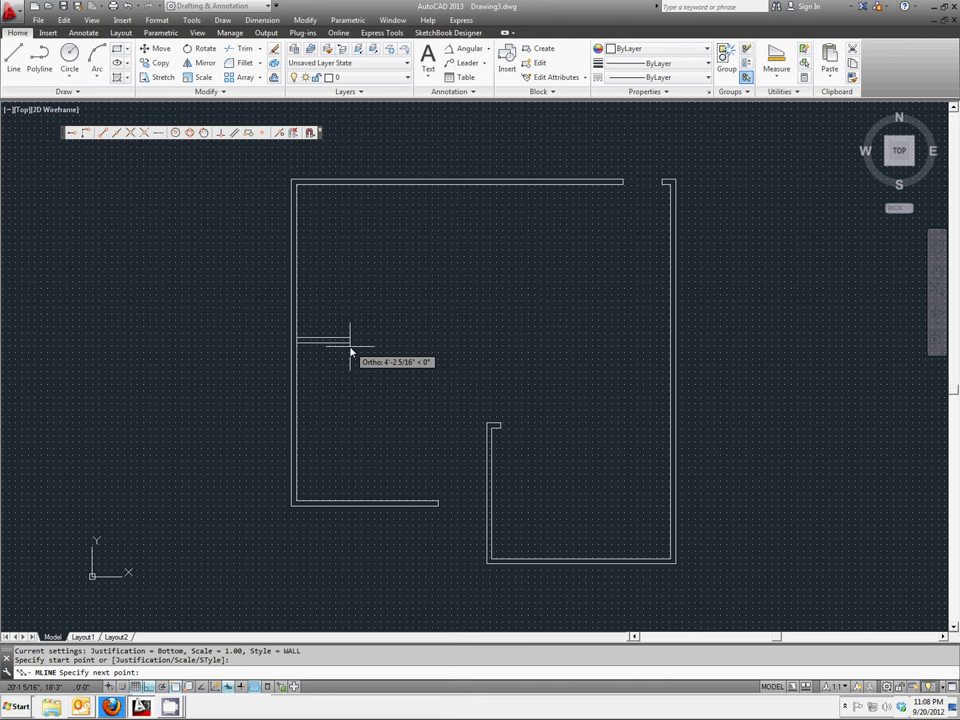
{"action": "type", "text": "10"}
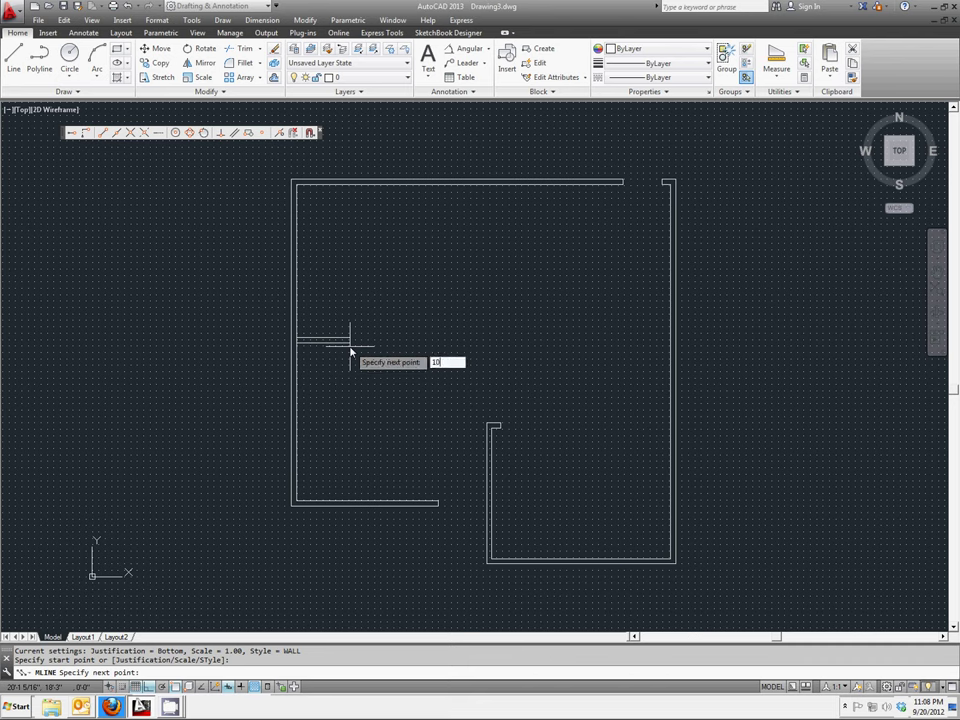
{"action": "type", "text": "'"}
{"action": "key", "text": "Return"}
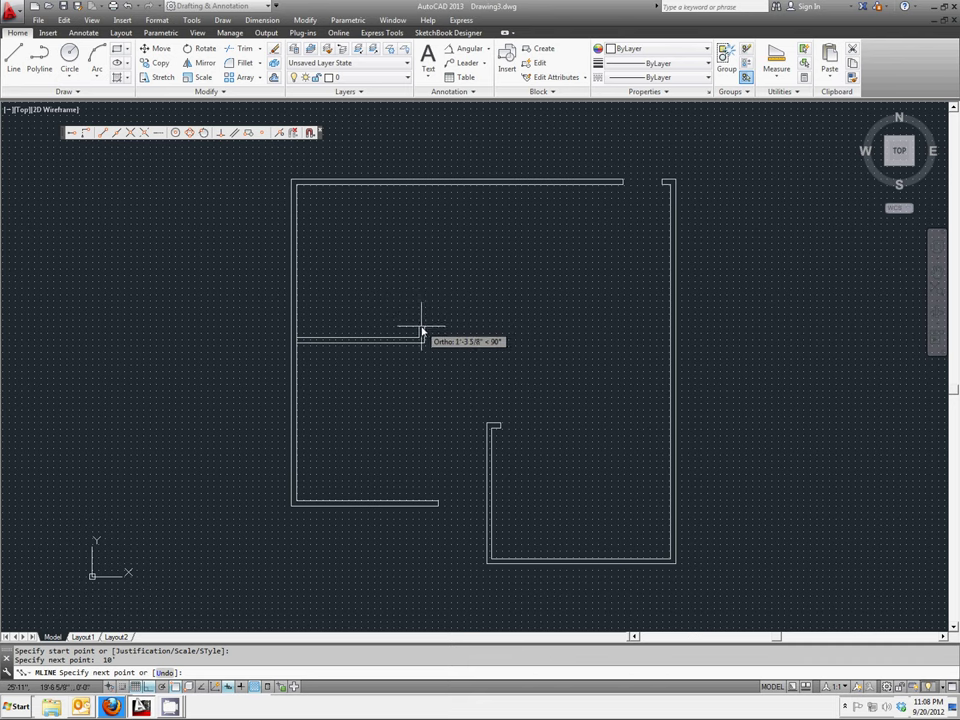
{"action": "type", "text": "1'1\""}
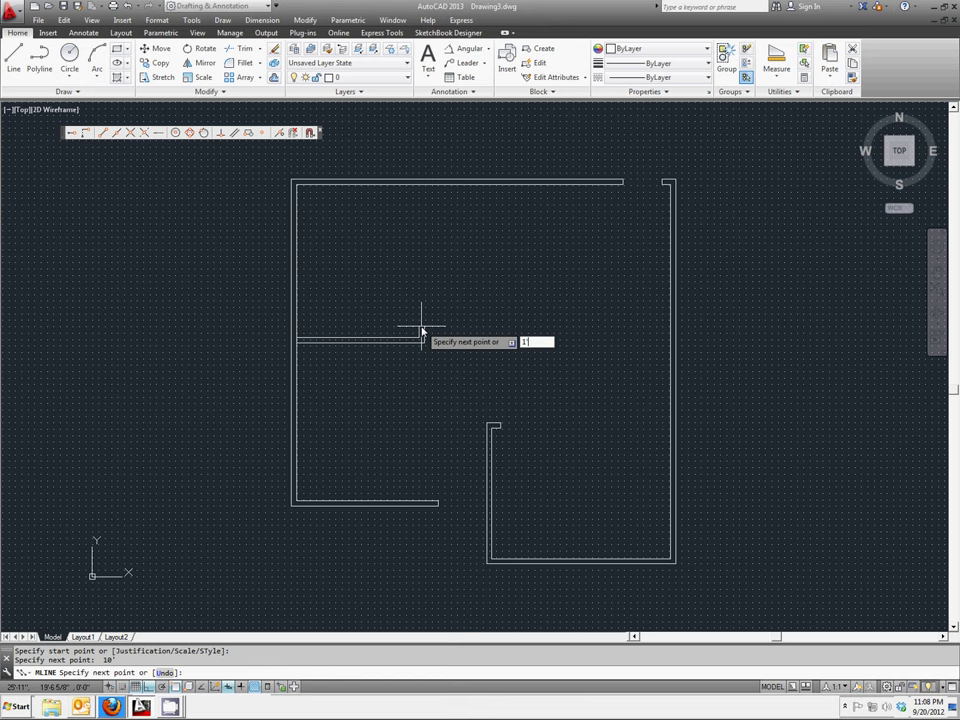
{"action": "key", "text": "Return"}
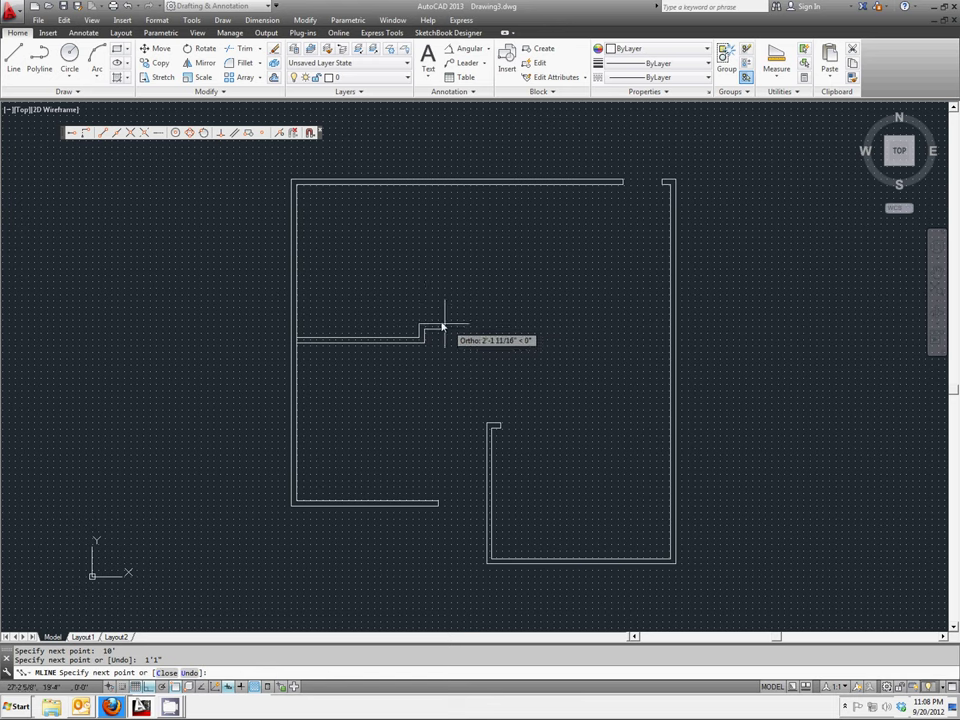
{"action": "right_click", "coordinate": [424, 313]}
{"action": "left_click", "coordinate": [437, 317]}
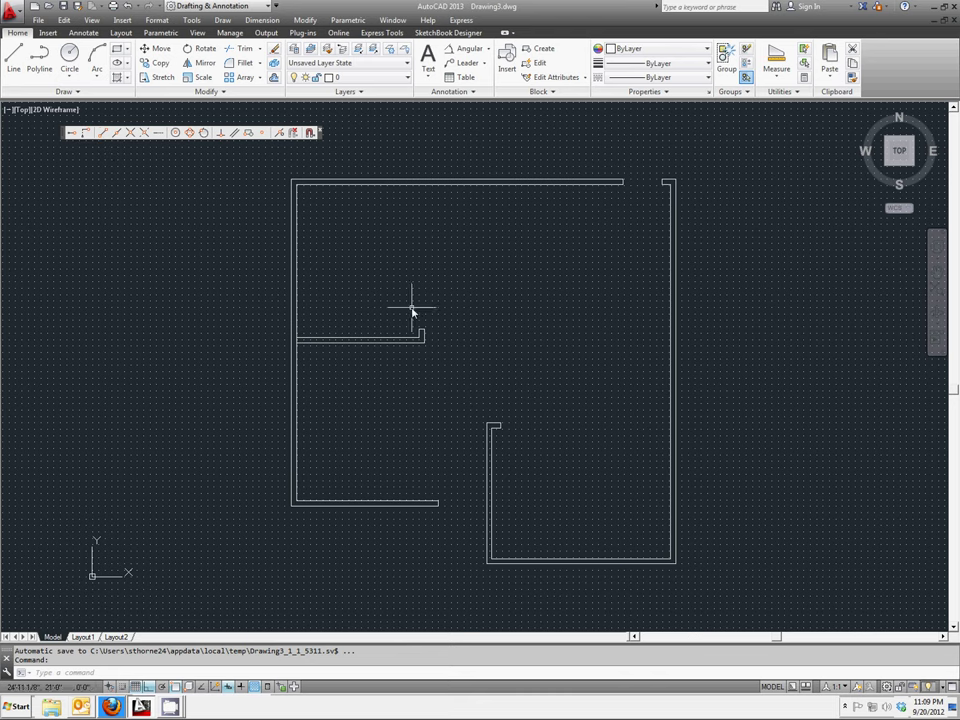
Repeat Multiline, starting the new wall at @0,2'8" above the first wall's end.
{"action": "right_click", "coordinate": [404, 296]}
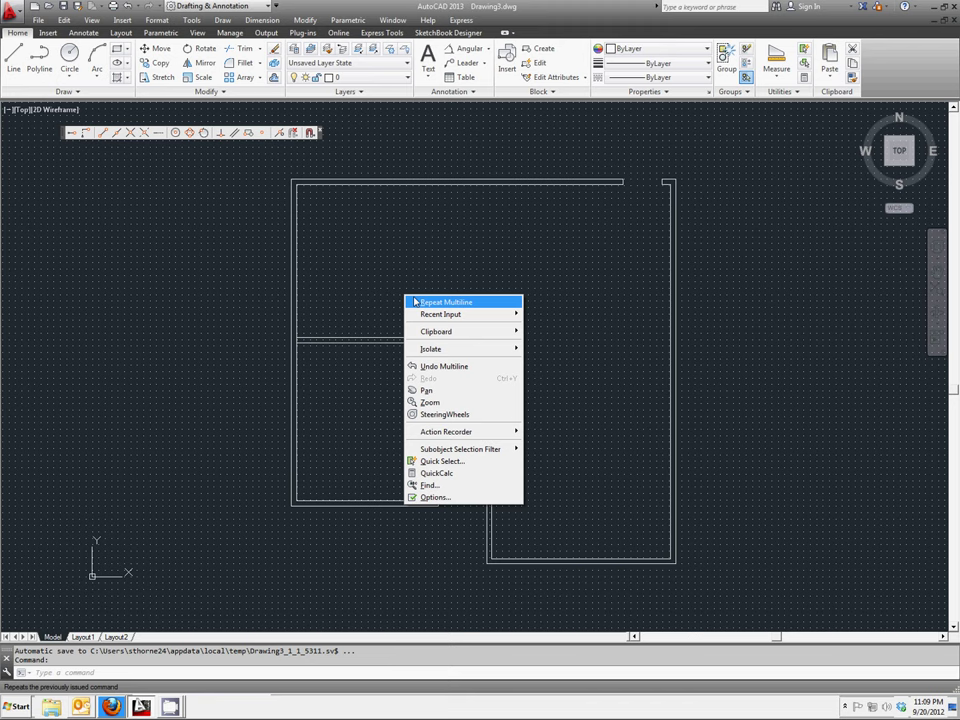
{"action": "left_click", "coordinate": [428, 305]}
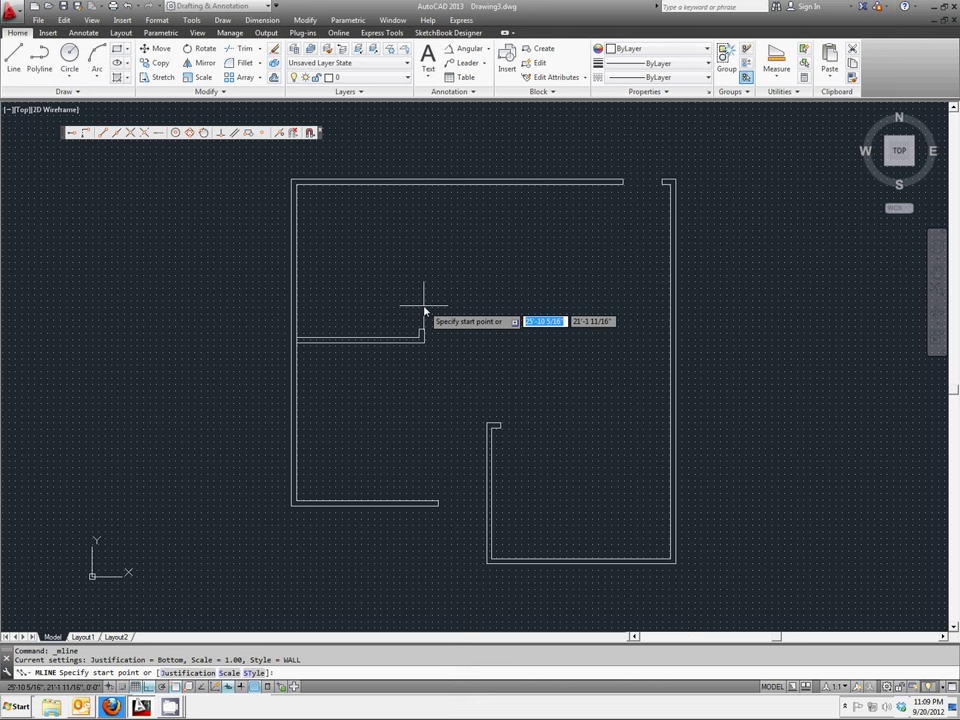
{"action": "type", "text": "@"}
{"action": "type", "text": "0"}
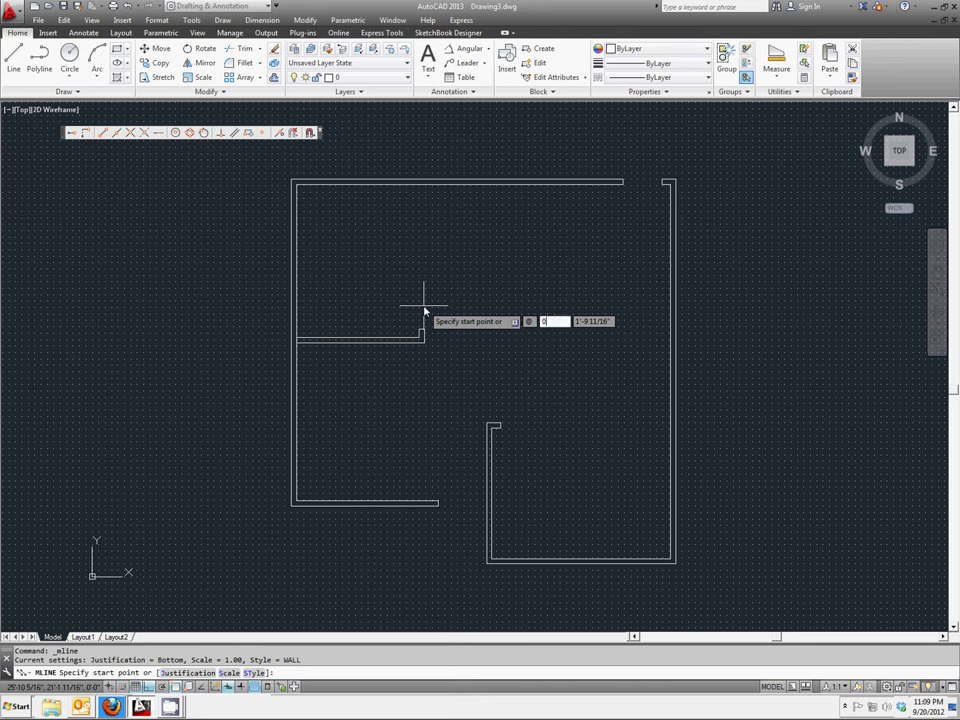
{"action": "type", "text": "2'8\""}
{"action": "key", "text": "Return"}
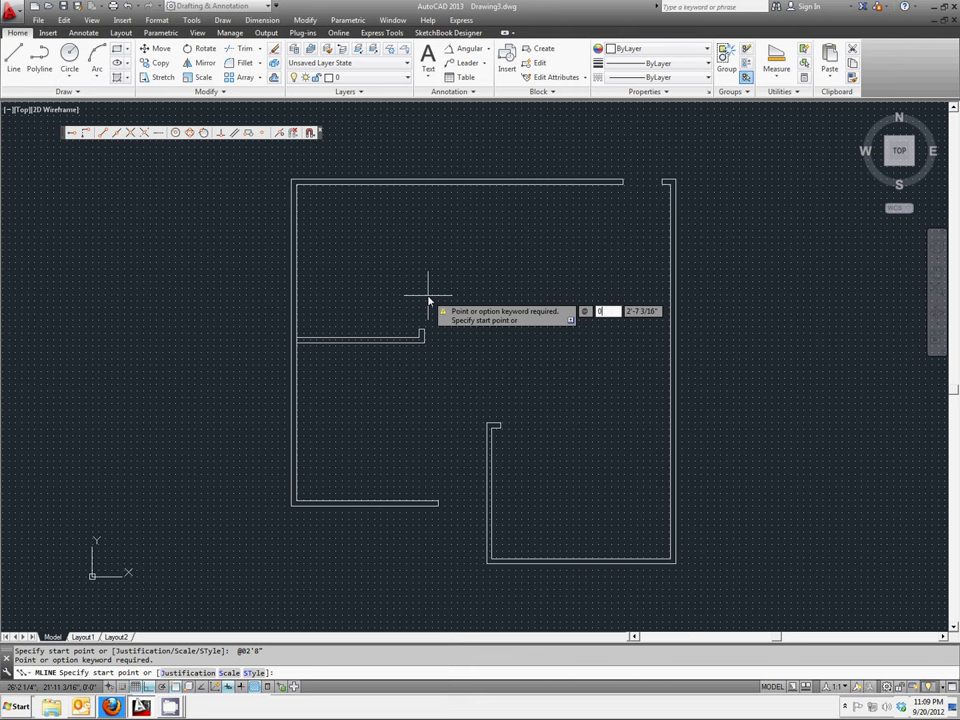
{"action": "type", "text": "0"}
{"action": "key", "text": "Tab"}
{"action": "type", "text": "2'8"}
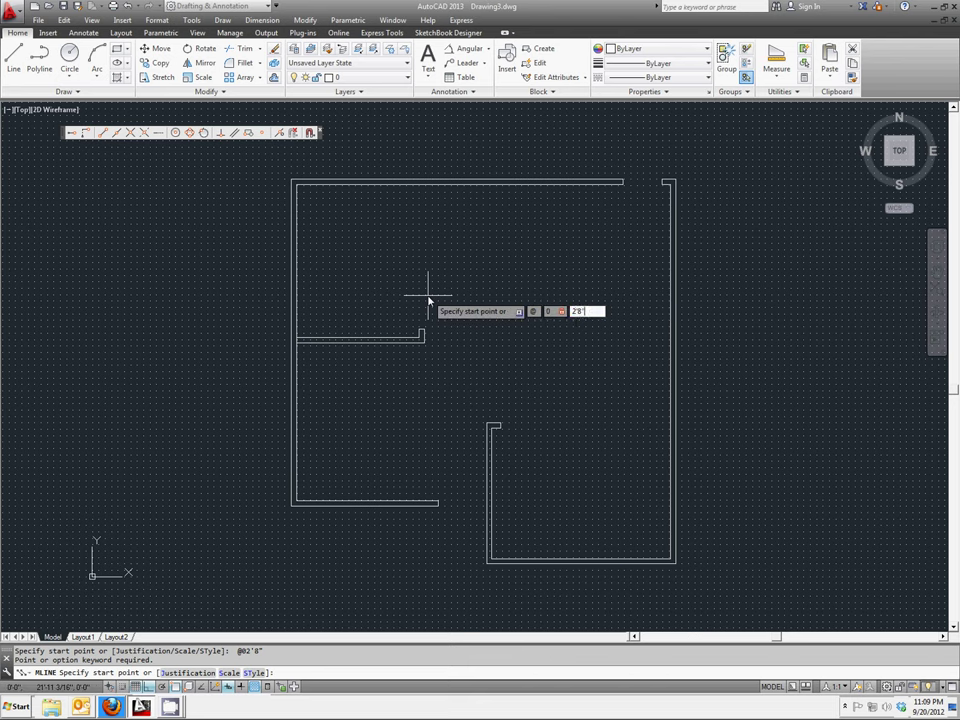
{"action": "key", "text": "Return"}
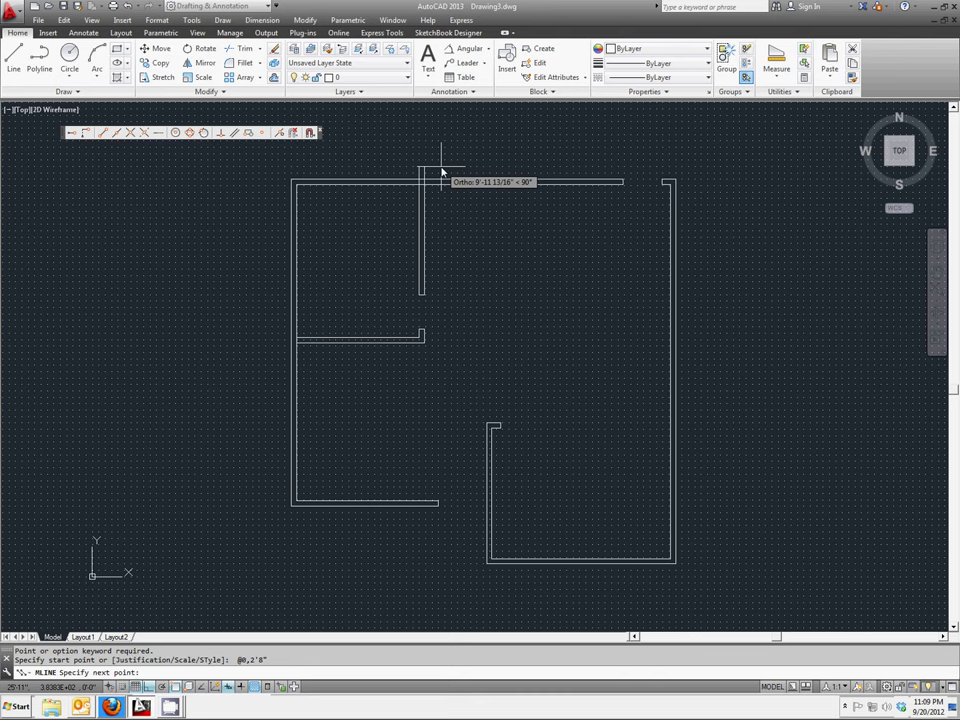
Run the wall up to the top exterior wall and finish it, leaving the doorway gap.
{"action": "left_click", "coordinate": [441, 172]}
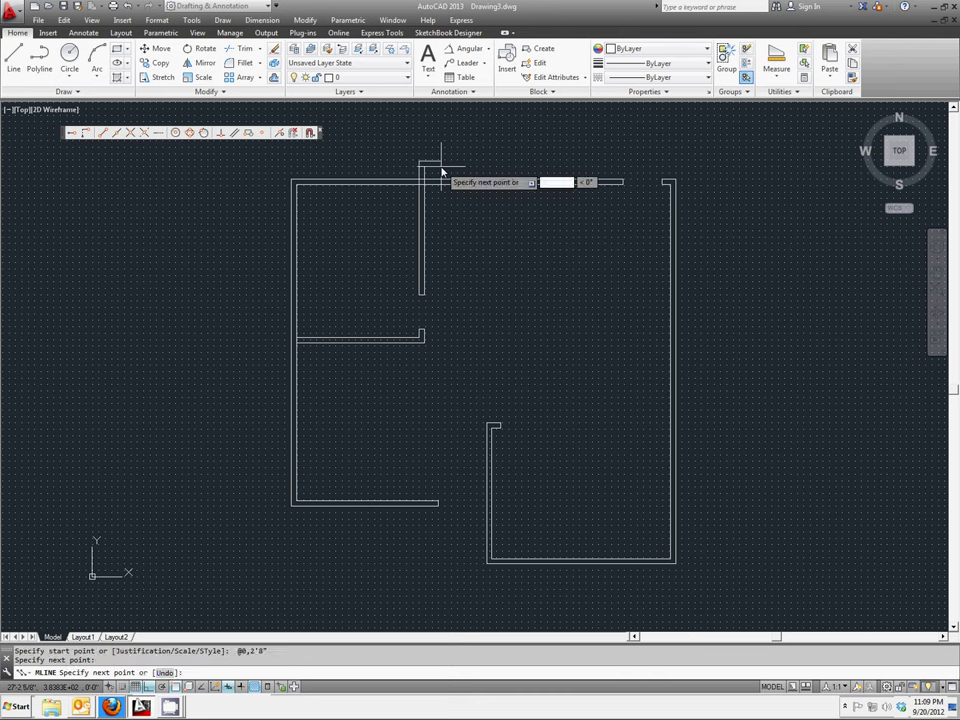
{"action": "right_click", "coordinate": [441, 172]}
{"action": "left_click", "coordinate": [455, 175]}
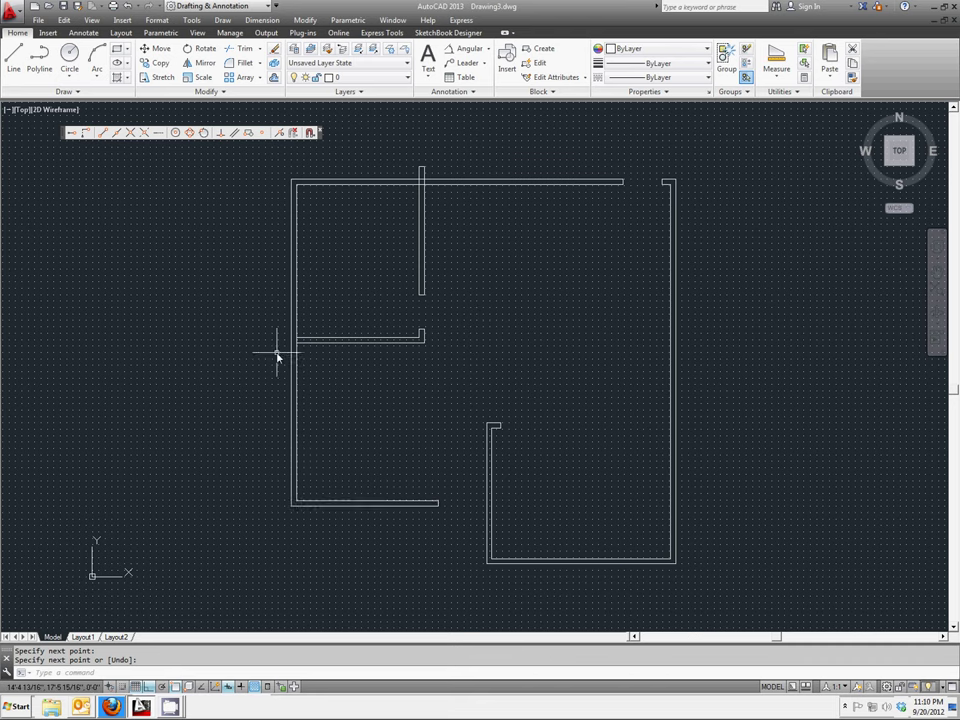
Cancel the pending options, zoom in on the wall junction, and start the Line command.
{"action": "right_click", "coordinate": [279, 352]}
{"action": "key", "text": "Escape"}
{"action": "key", "text": "Escape"}
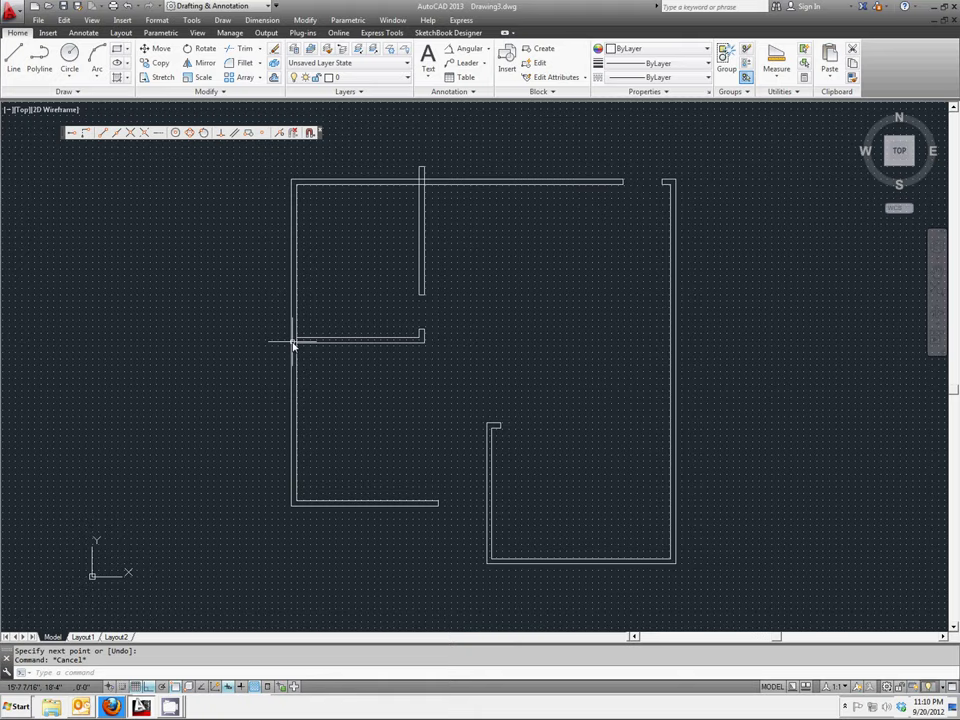
{"action": "scroll", "coordinate": [292, 345], "scroll_direction": "up", "scroll_amount": 5}
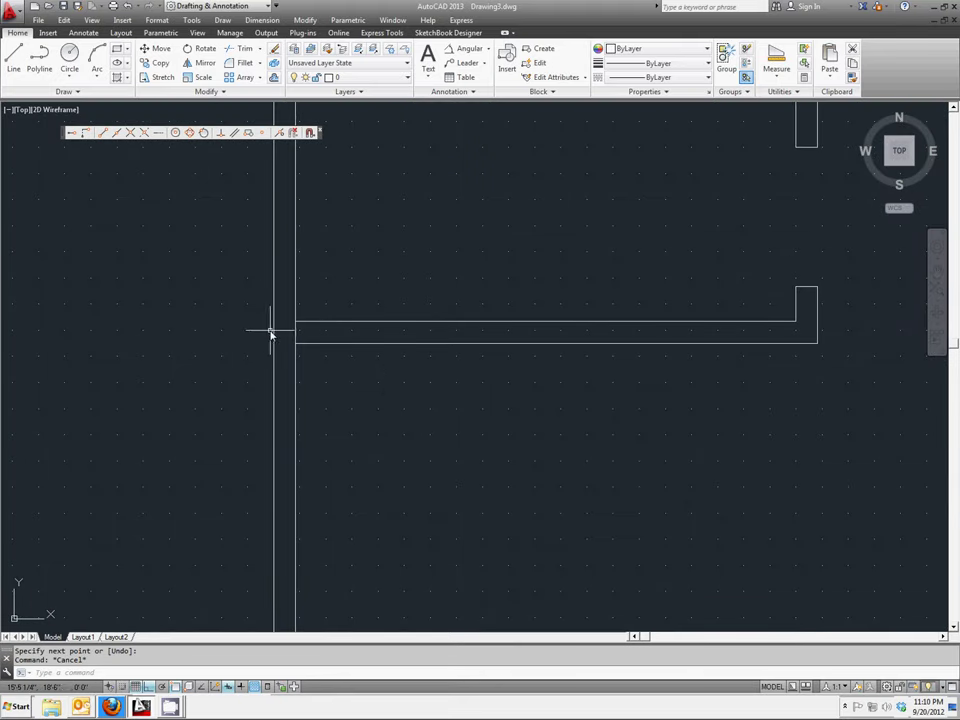
{"action": "left_click", "coordinate": [14, 60]}
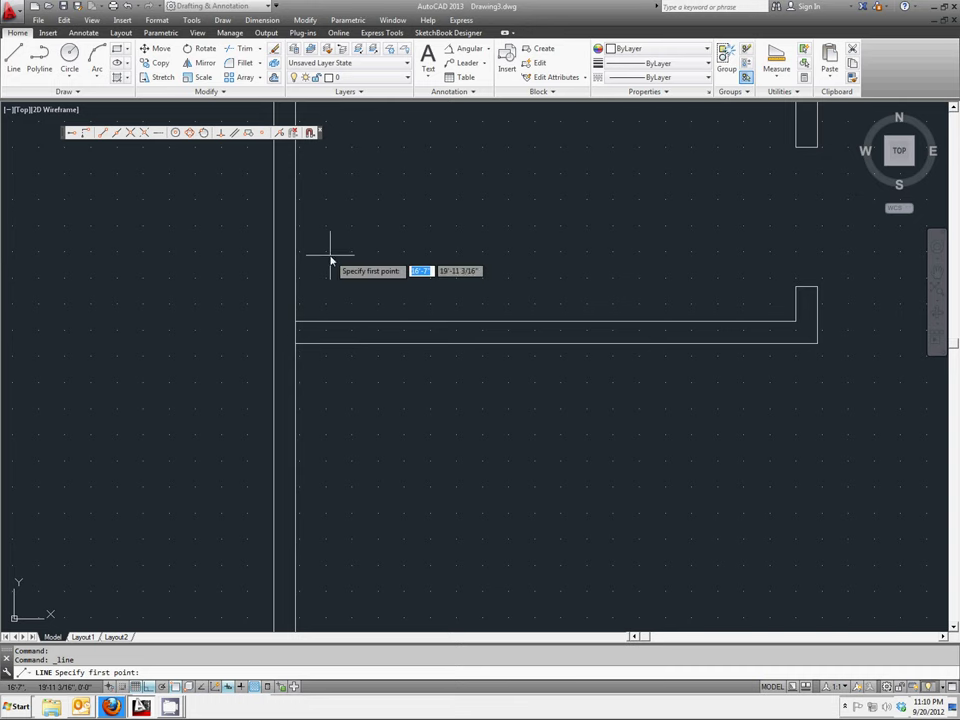
Start another WALL-style multiline at scale 1.00 with Top justification.
{"action": "left_click", "coordinate": [221, 22]}
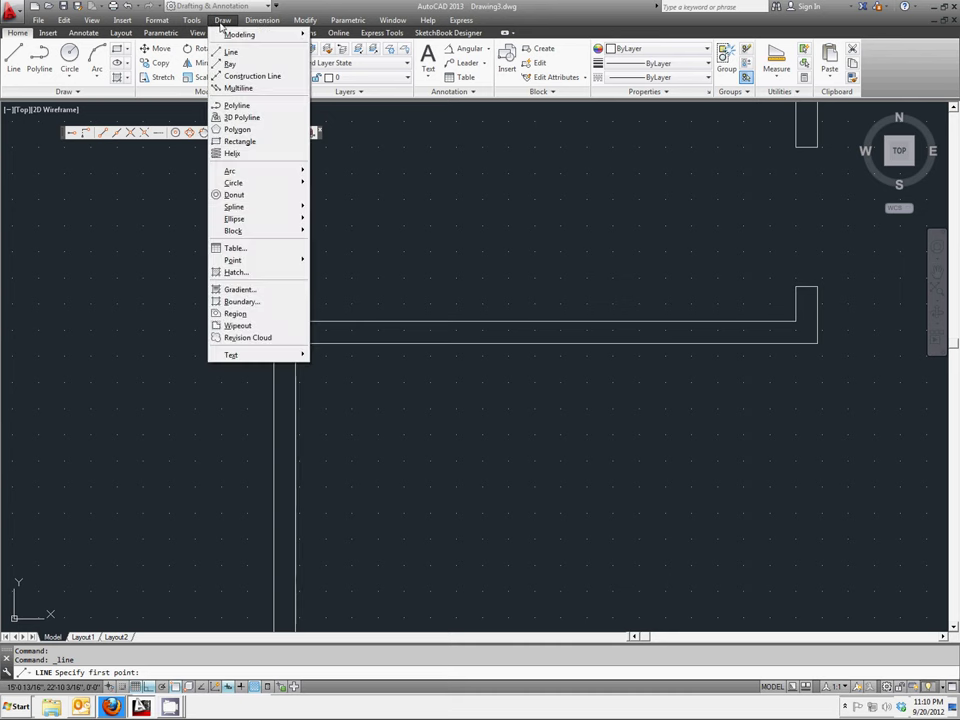
{"action": "left_click", "coordinate": [236, 89]}
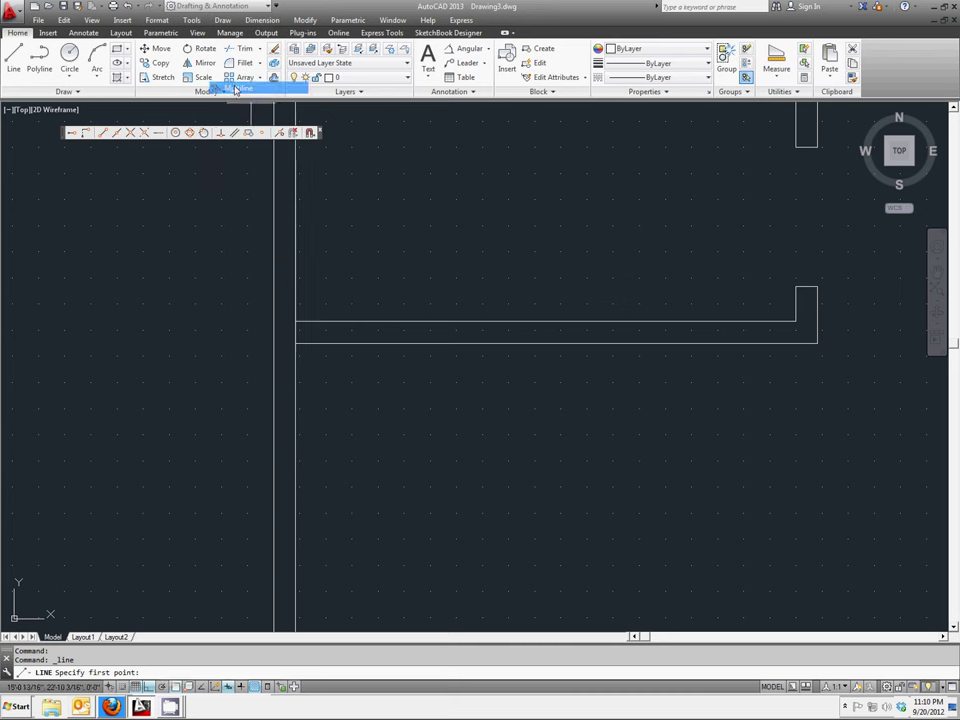
{"action": "right_click", "coordinate": [388, 240]}
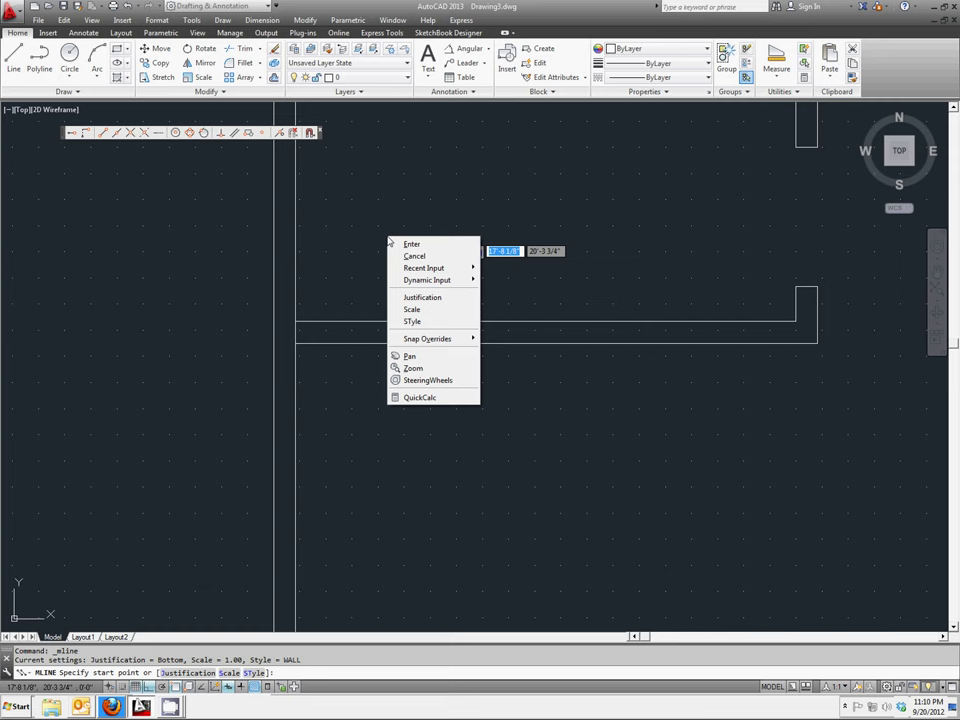
{"action": "left_click", "coordinate": [430, 297]}
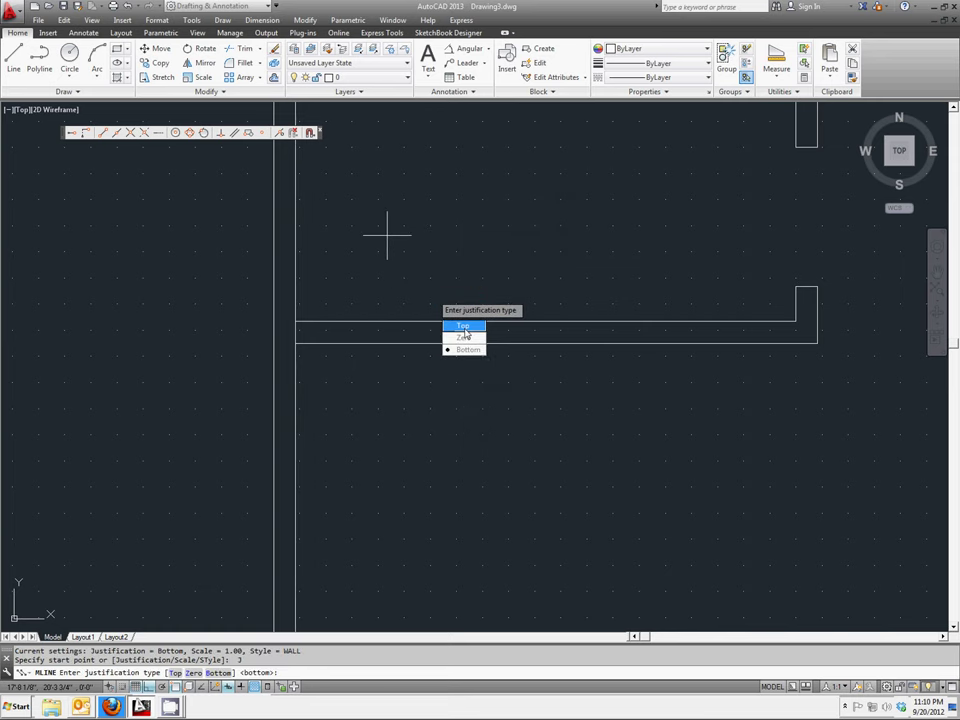
{"action": "left_click", "coordinate": [463, 327]}
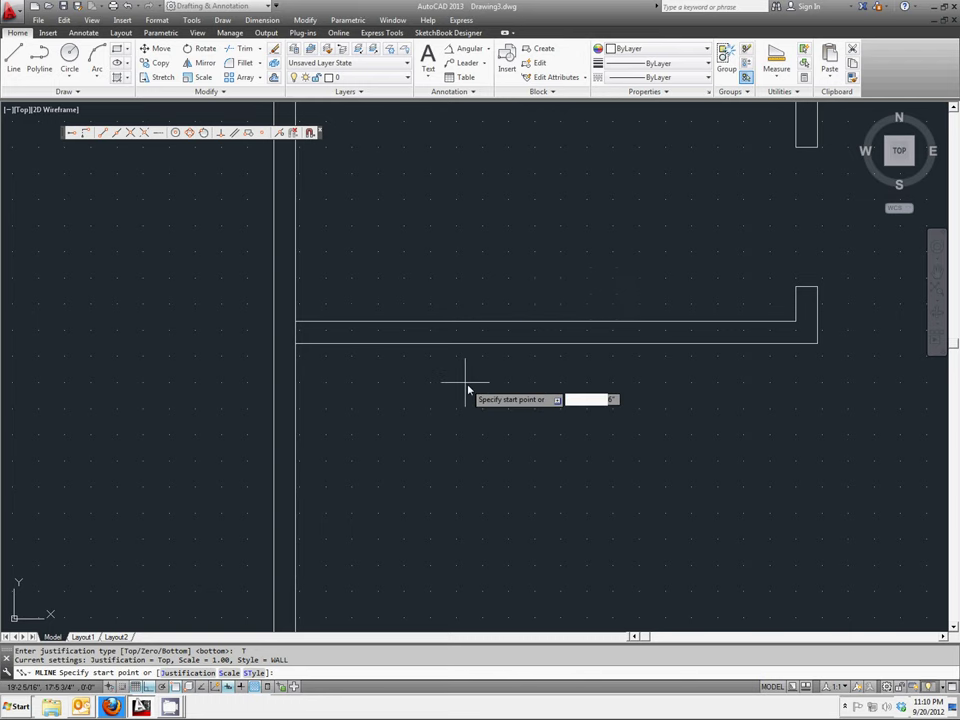
{"action": "scroll", "coordinate": [470, 389], "scroll_direction": "down", "scroll_amount": 5}
{"action": "scroll", "coordinate": [625, 416], "scroll_direction": "up", "scroll_amount": 3}
{"action": "scroll", "coordinate": [632, 418], "scroll_direction": "down", "scroll_amount": 2}
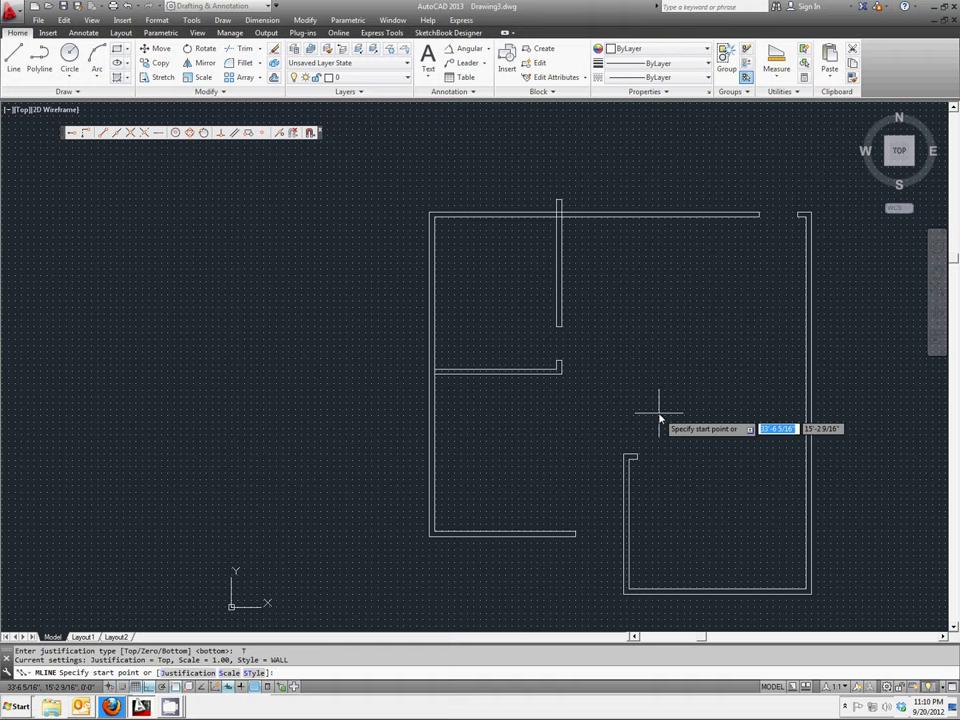
Locate the wall start with Snap From, based on the lower-right room's left wall endpoint.
{"action": "middle_click_drag", "start_coordinate": [658, 420], "coordinate": [621, 396]}
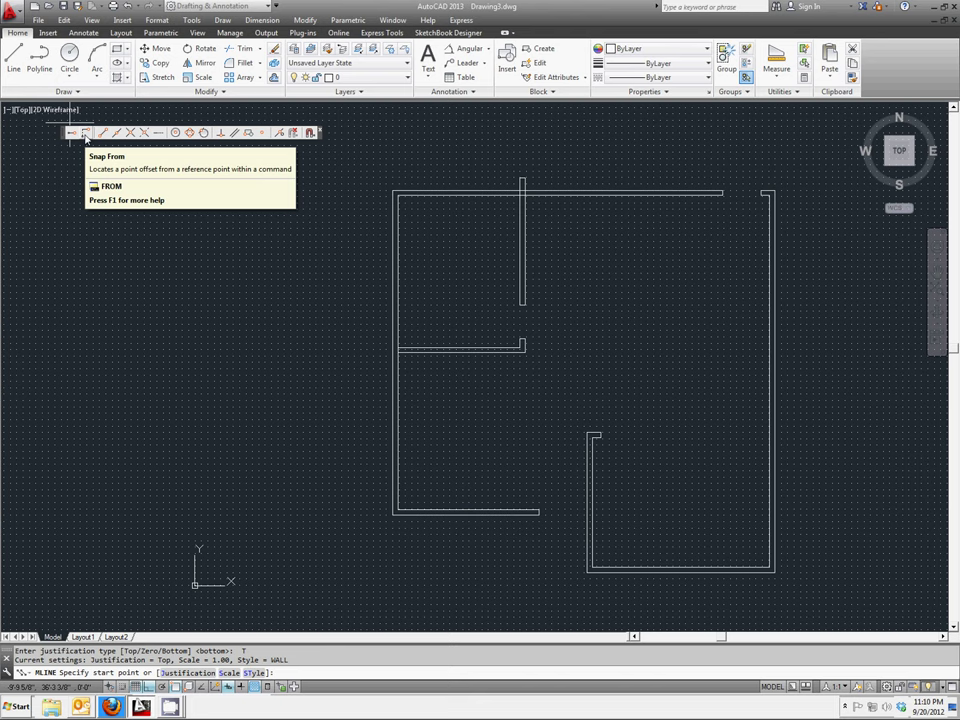
{"action": "left_click", "coordinate": [85, 137]}
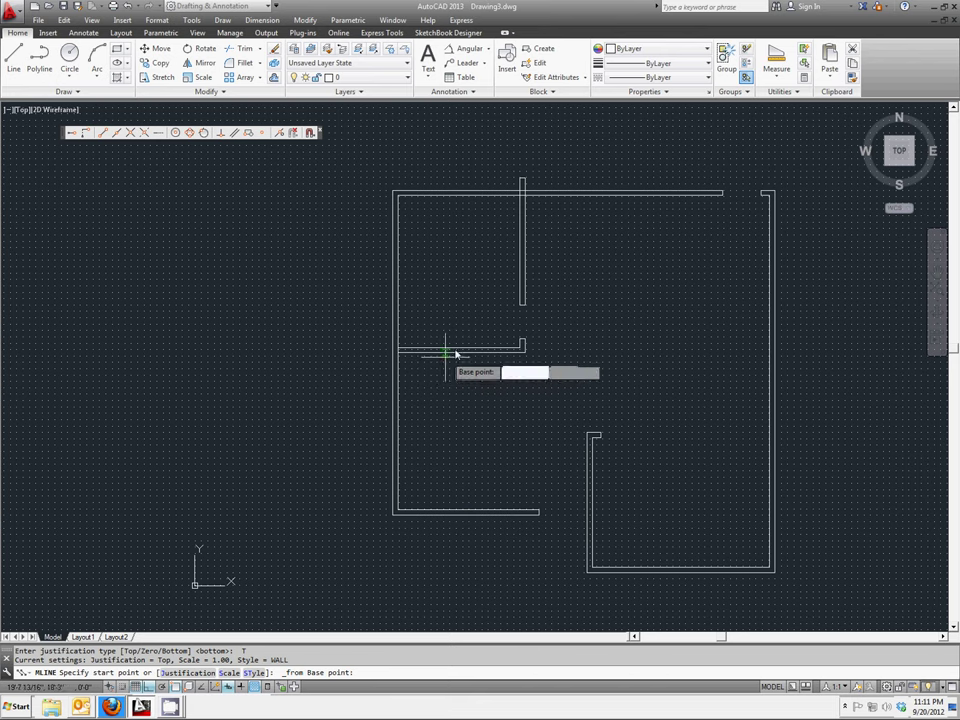
{"action": "left_click", "coordinate": [104, 134]}
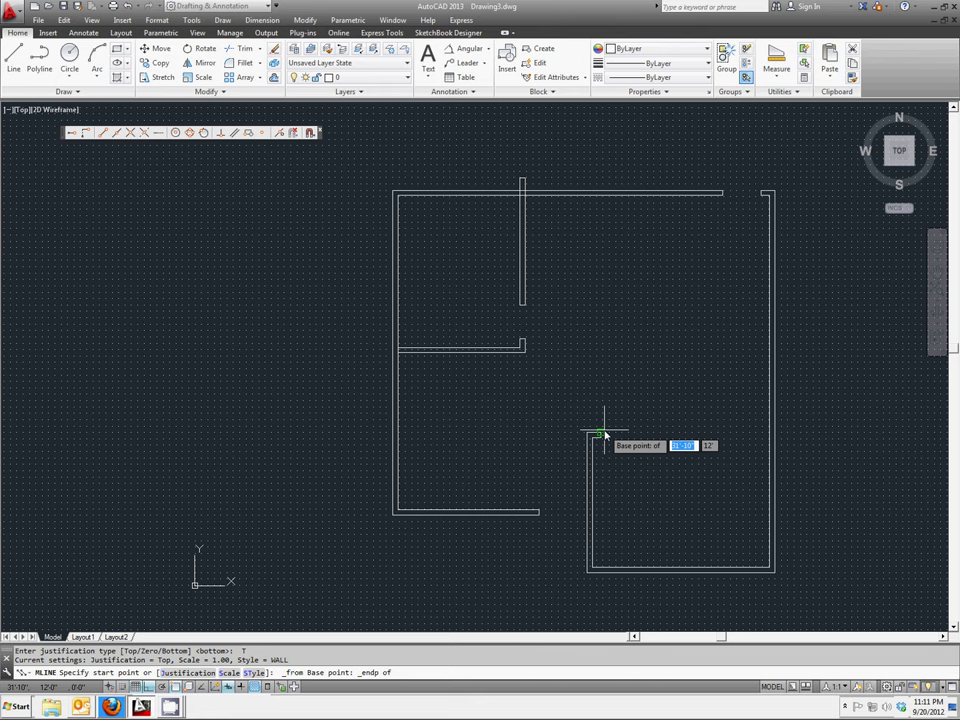
{"action": "left_click", "coordinate": [604, 434]}
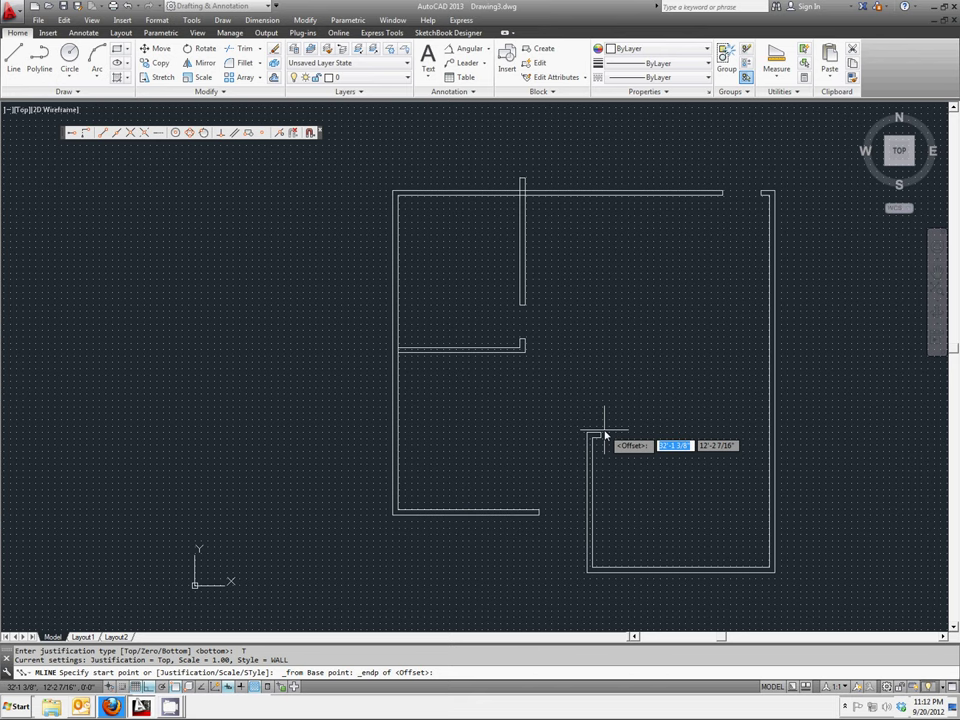
Start the wall at offset @2'8",0 from that endpoint to leave a doorway gap.
{"action": "type", "text": "@2'"}
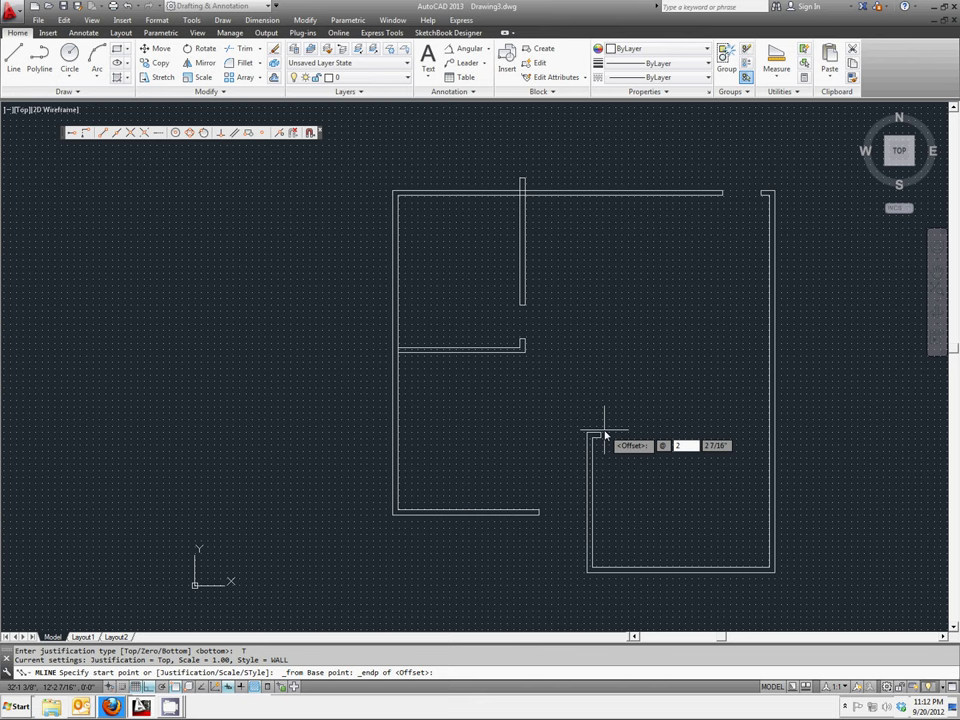
{"action": "type", "text": "8\""}
{"action": "key", "text": "Tab"}
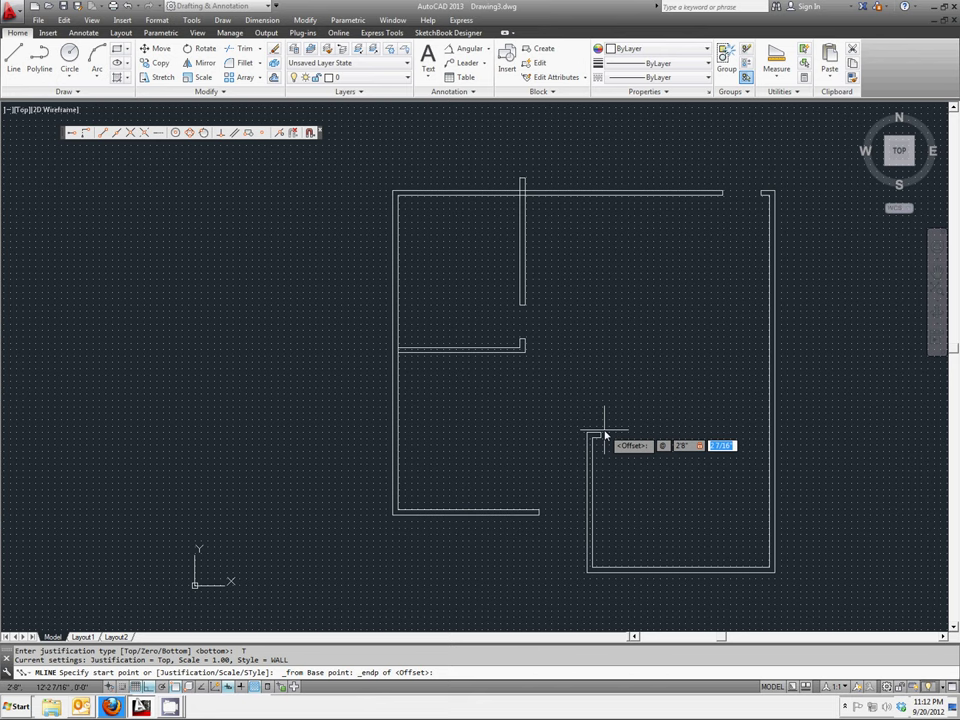
{"action": "type", "text": "0"}
{"action": "key", "text": "Return"}
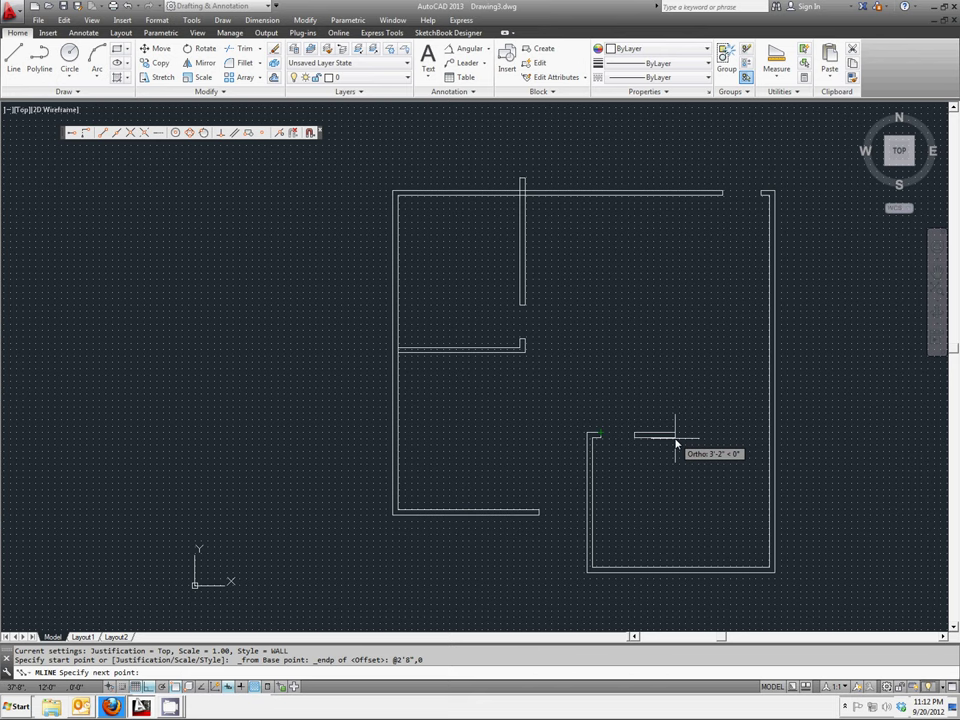
Run the wall to the right exterior wall, finish it, and check the new wall.
{"action": "left_click", "coordinate": [796, 445]}
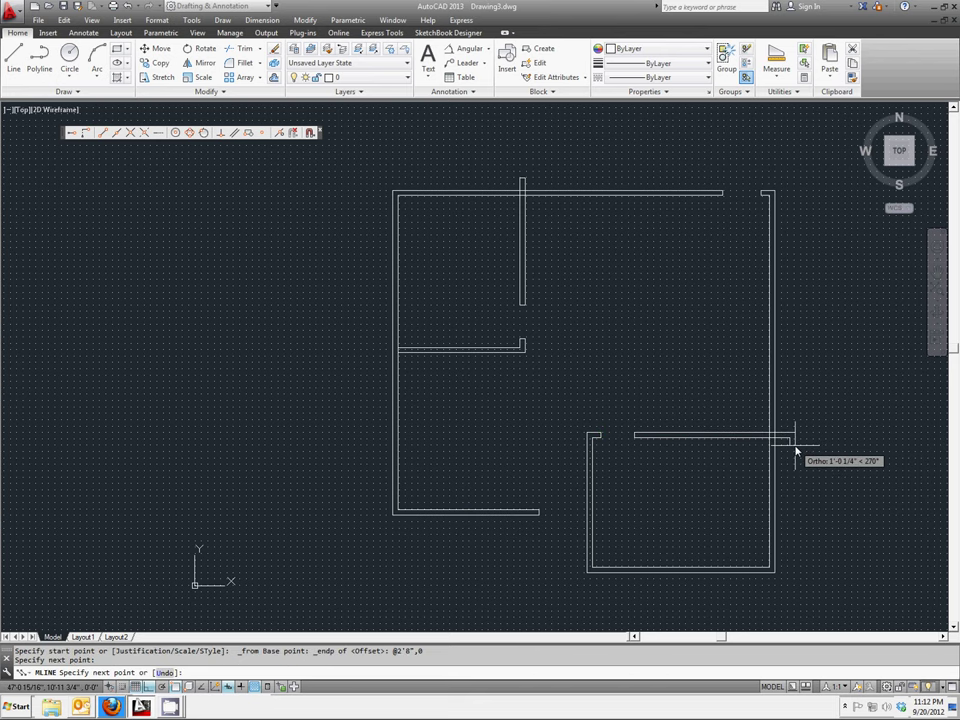
{"action": "right_click", "coordinate": [796, 450]}
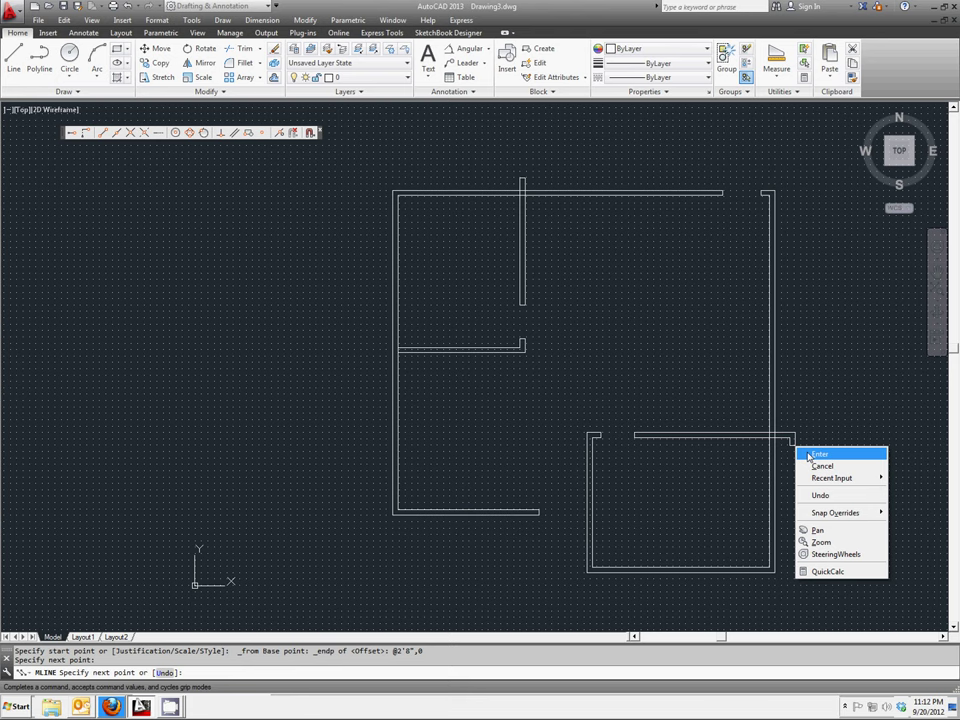
{"action": "left_click", "coordinate": [806, 452]}
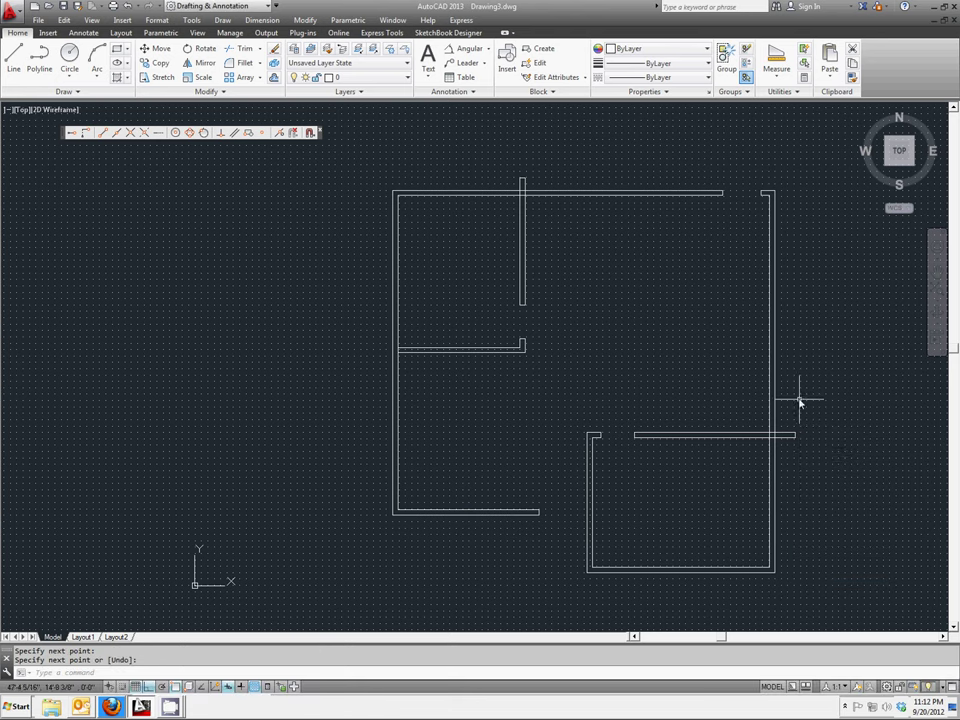
{"action": "left_click", "coordinate": [785, 435]}
{"action": "key", "text": "Escape"}
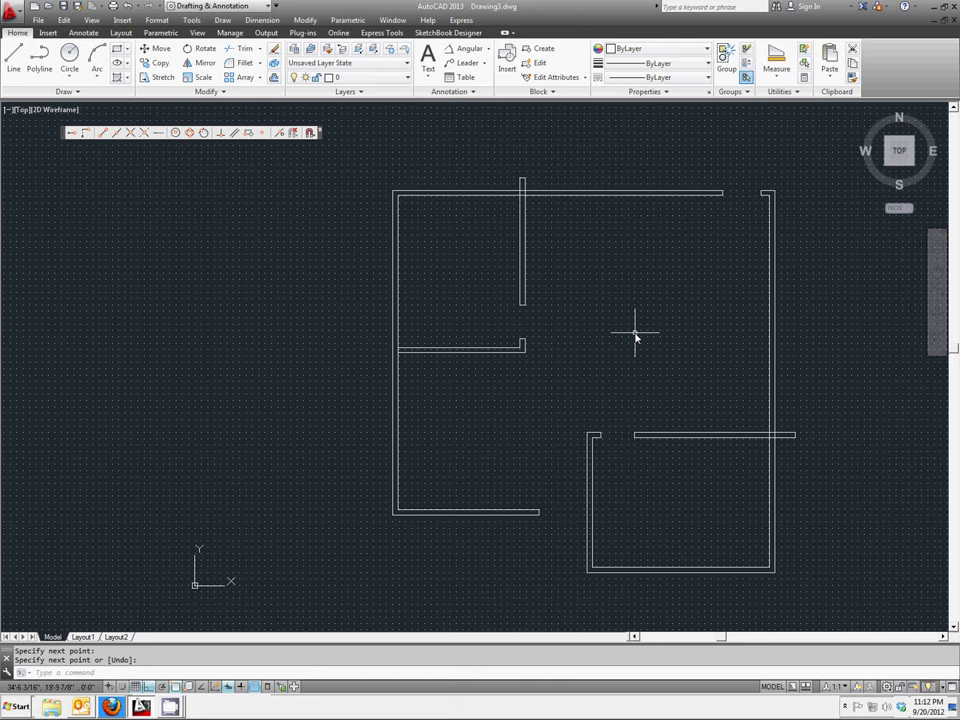